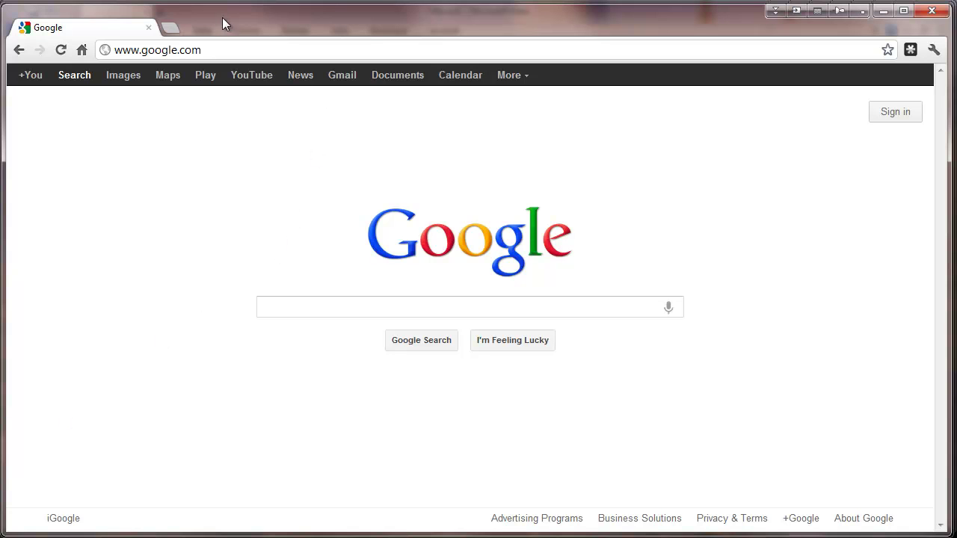
# Go to the website drinfrastructor.com.
pyautogui.click(218, 49)
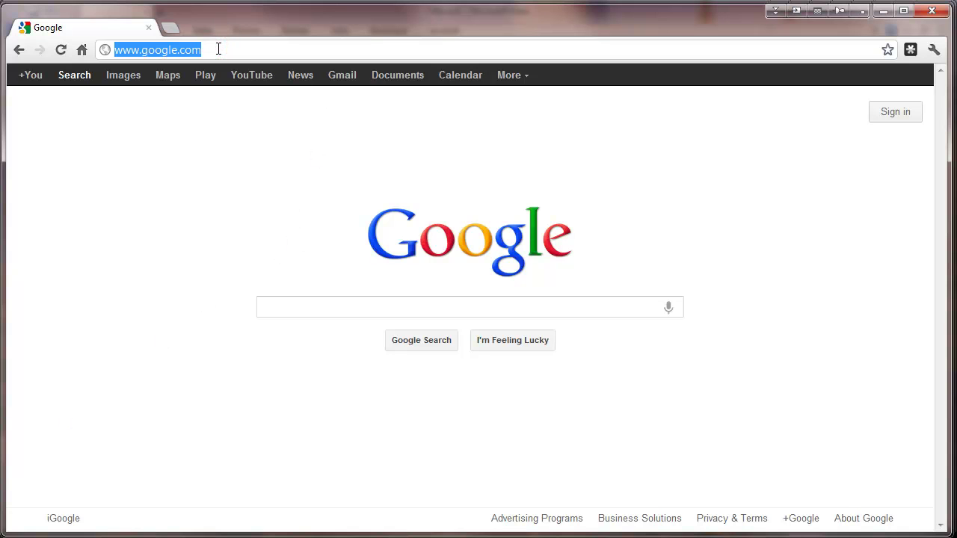
pyautogui.write('drinfrastructor')
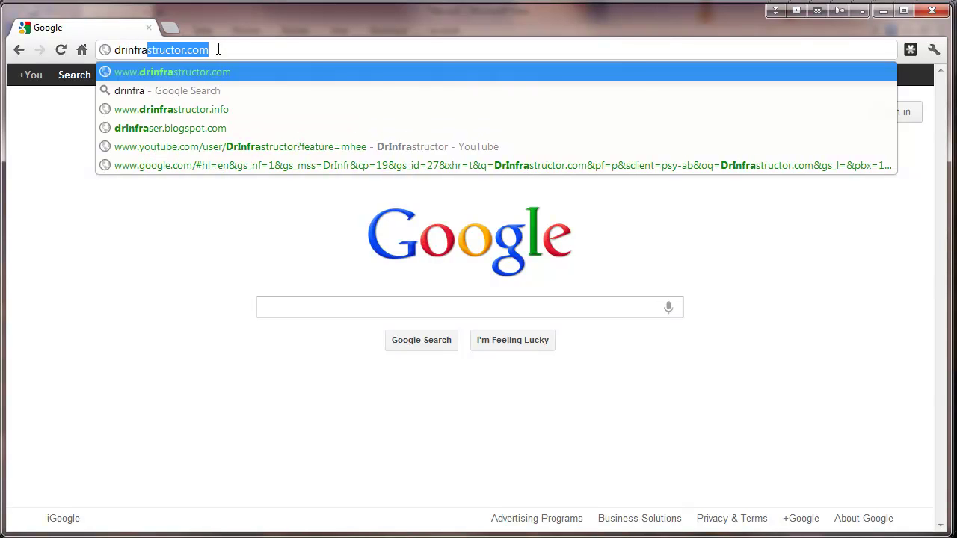
pyautogui.click(145, 78)
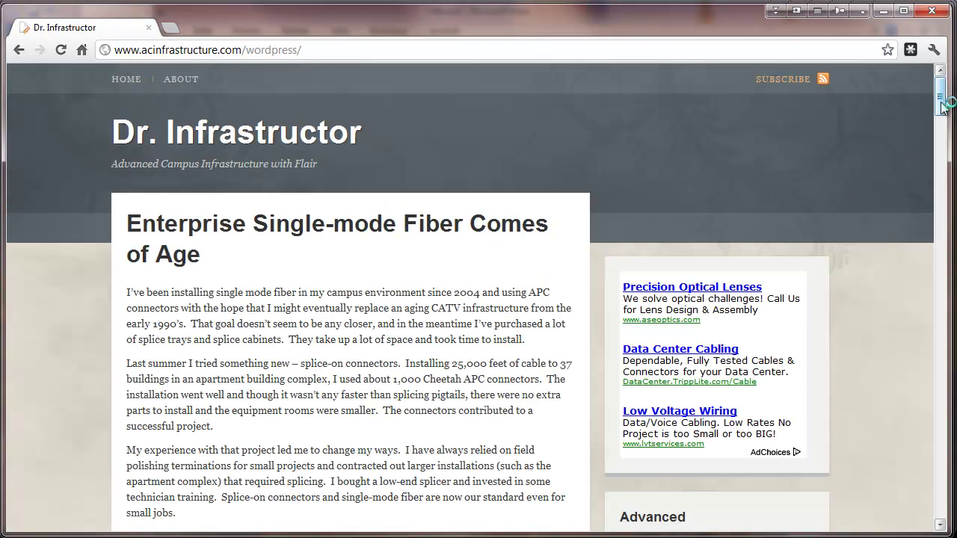
# Follow the blog's Electrical Panel Directory Template link and download Residential Panel Directory.zip from the online storage page.
pyautogui.moveTo(942, 105); pyautogui.dragTo(942, 121)
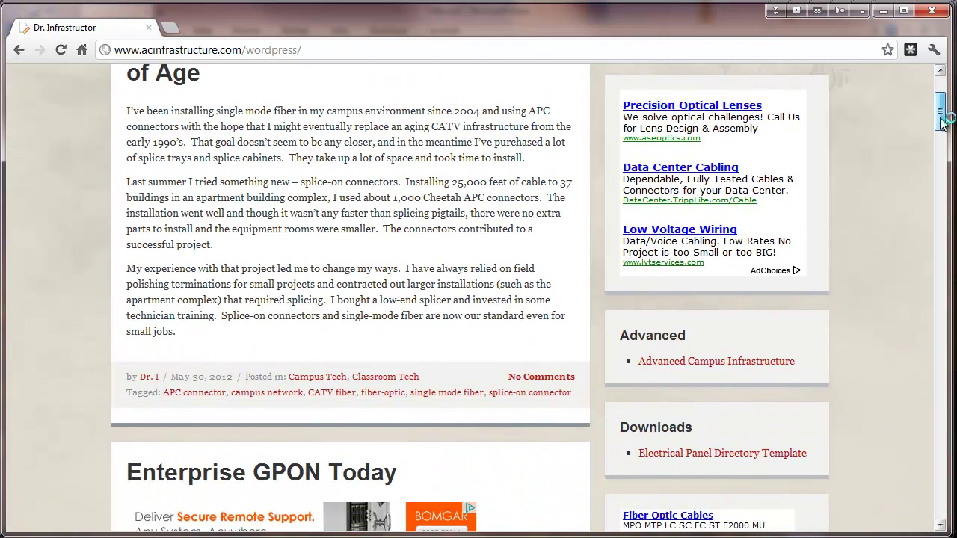
pyautogui.click(664, 454)
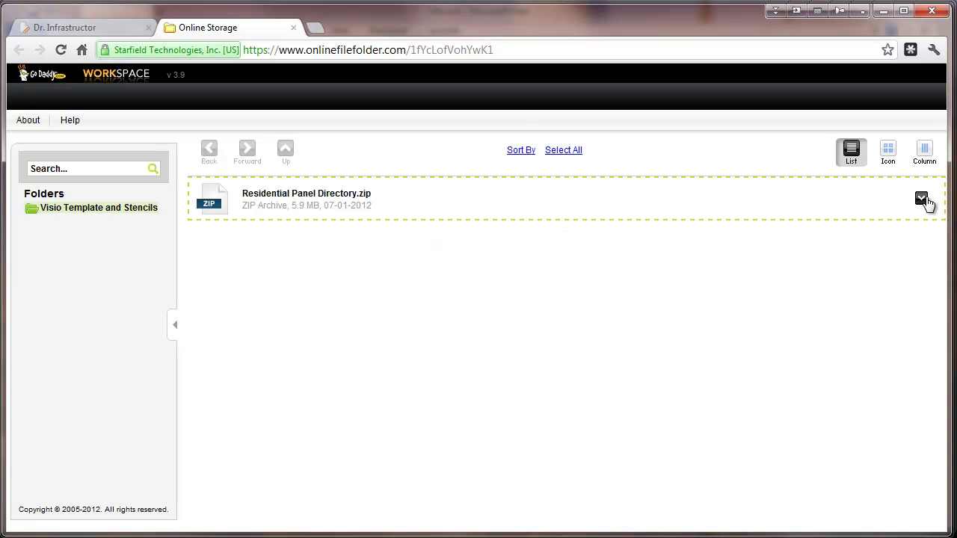
pyautogui.click(923, 199)
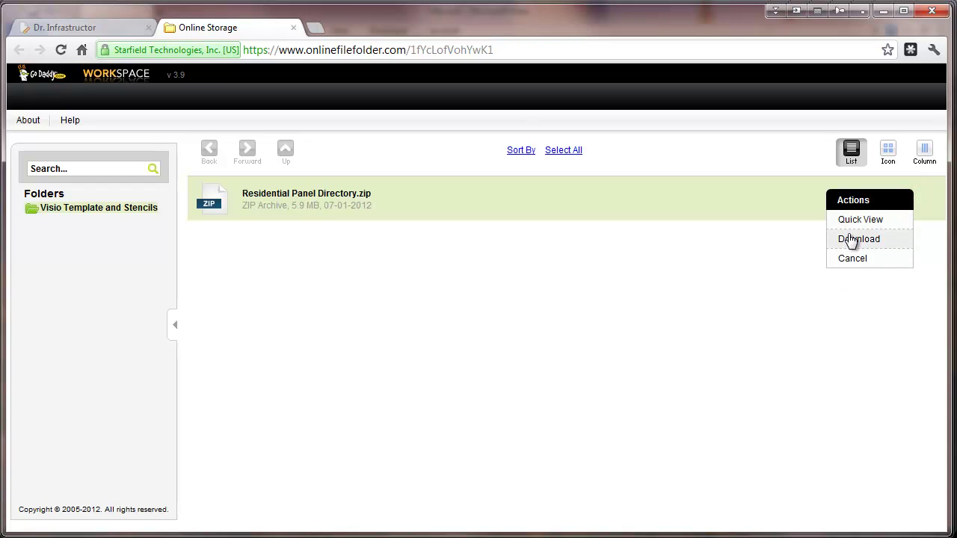
pyautogui.click(851, 239)
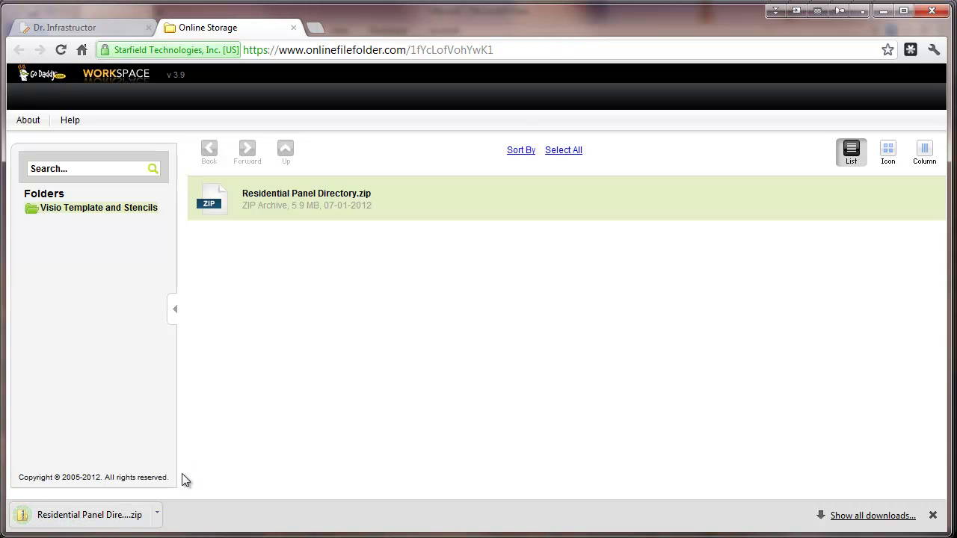
# Show the downloaded Residential Panel Directory.zip in its folder and move it to the Online Temp folder inside Temp.
pyautogui.click(157, 514)
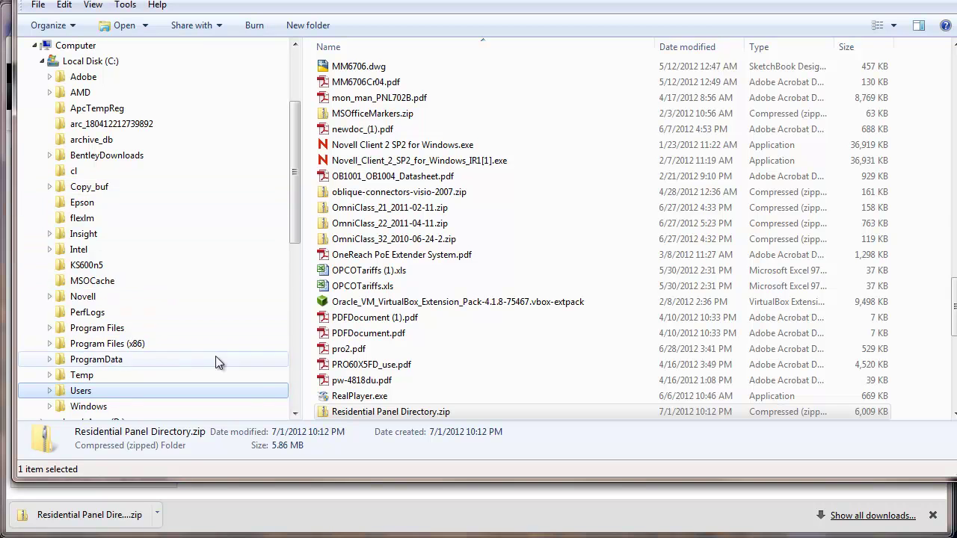
pyautogui.moveTo(318, 415); pyautogui.dragTo(46, 374)
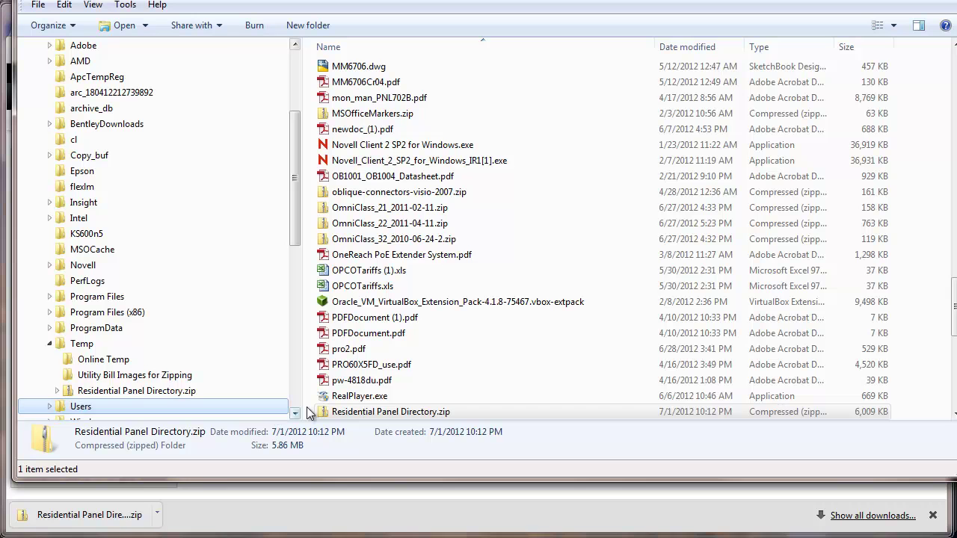
pyautogui.click(334, 413)
pyautogui.moveTo(334, 416); pyautogui.dragTo(88, 352)
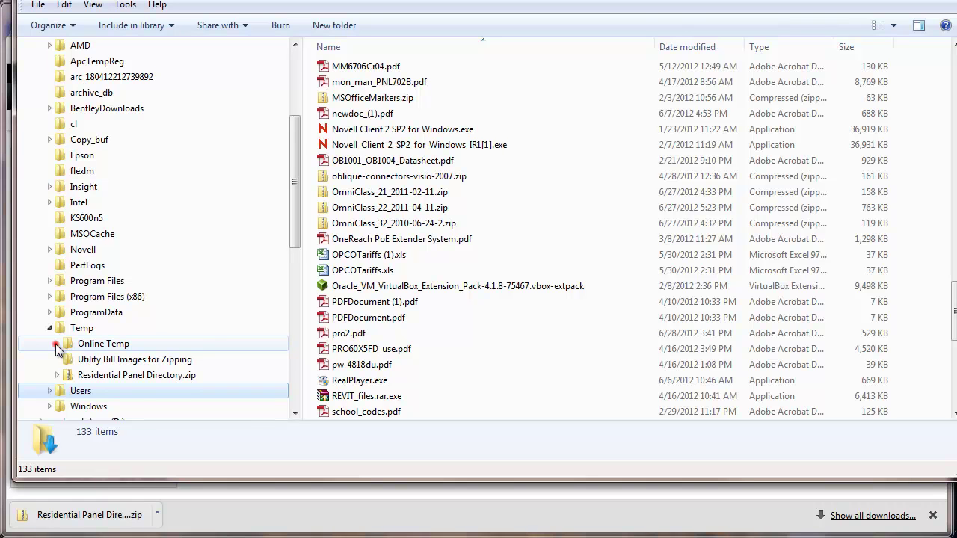
# Browse into Residential Panel Directory.zip in Online Temp and open the Panel Directory.vst template in Visio.
pyautogui.click(57, 343)
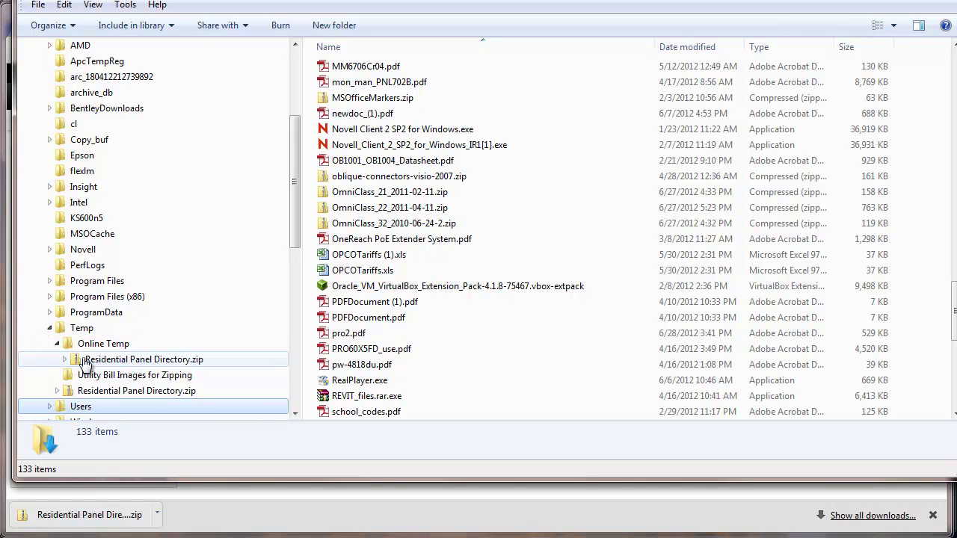
pyautogui.click(84, 360)
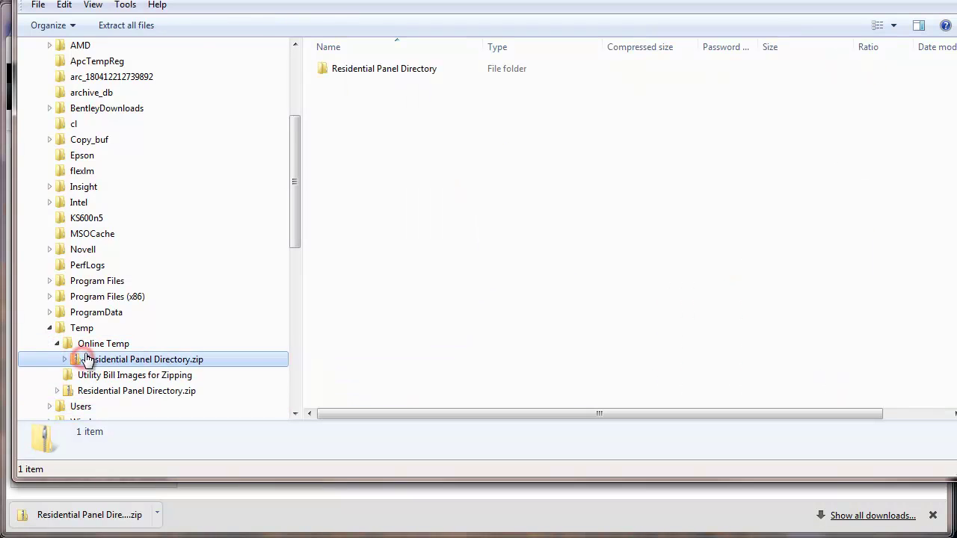
pyautogui.doubleClick(334, 70)
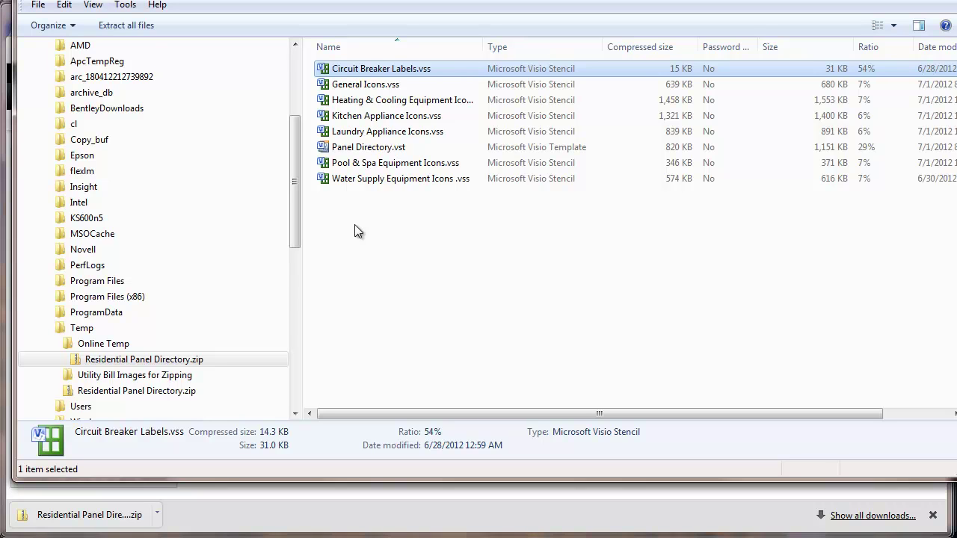
pyautogui.doubleClick(334, 148)
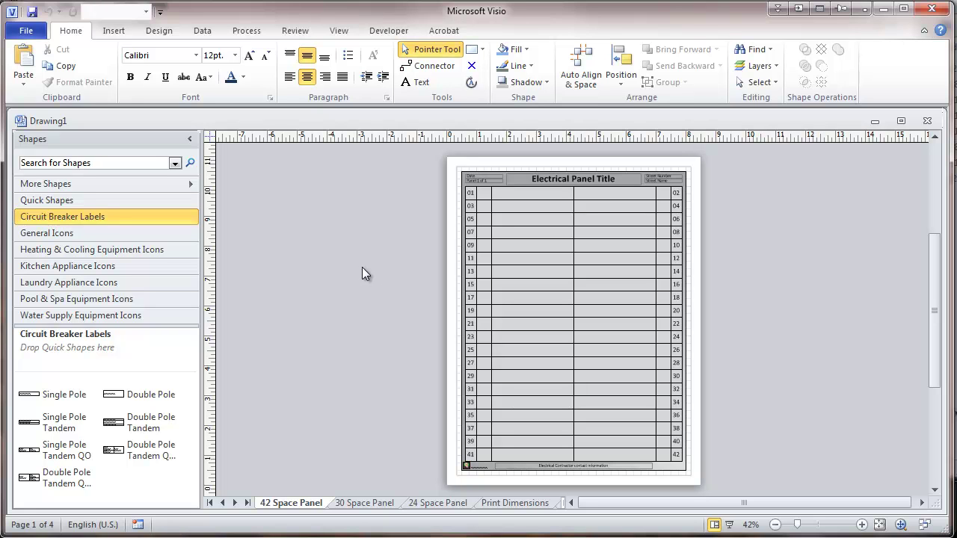
# Look at the 30 Space Panel and 24 Space Panel pages, and return to the 42 Space Panel page.
pyautogui.click(365, 503)
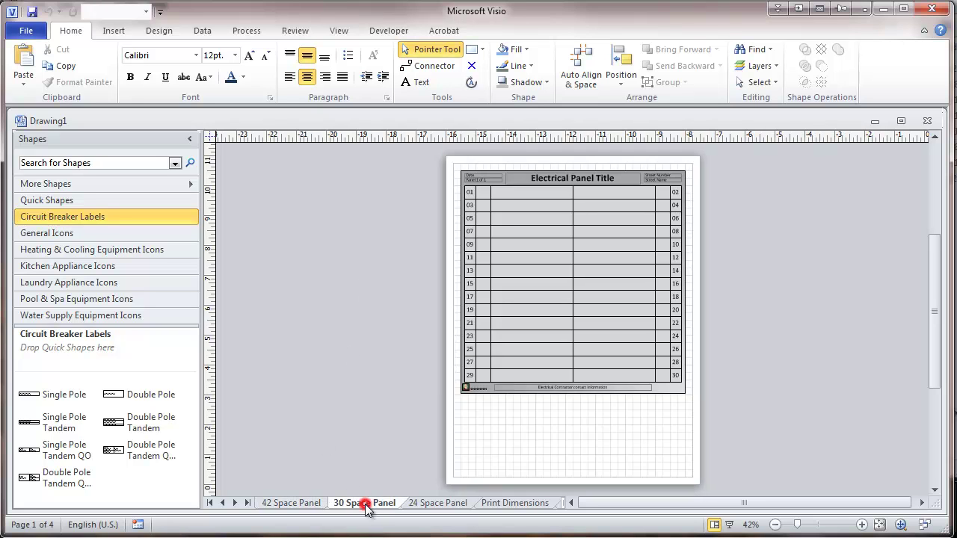
pyautogui.click(428, 505)
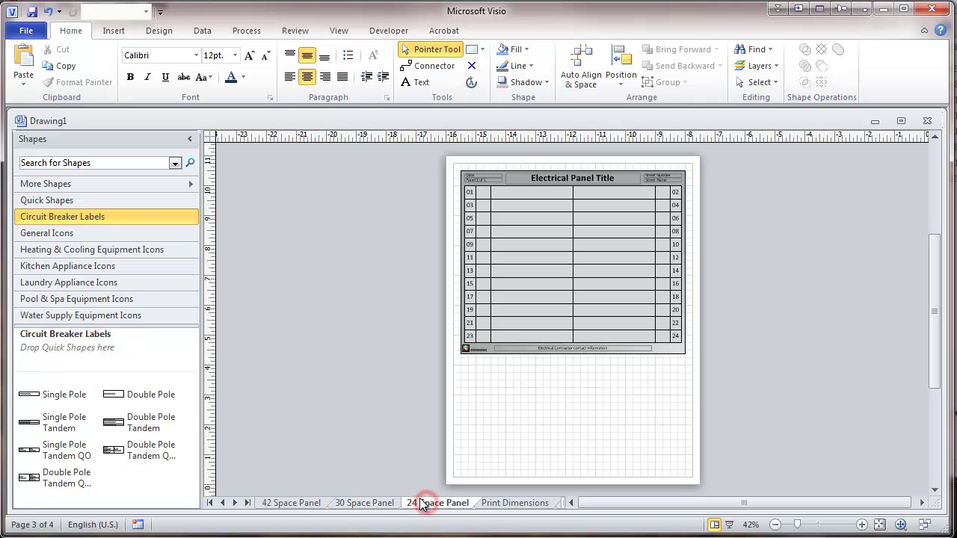
pyautogui.click(294, 505)
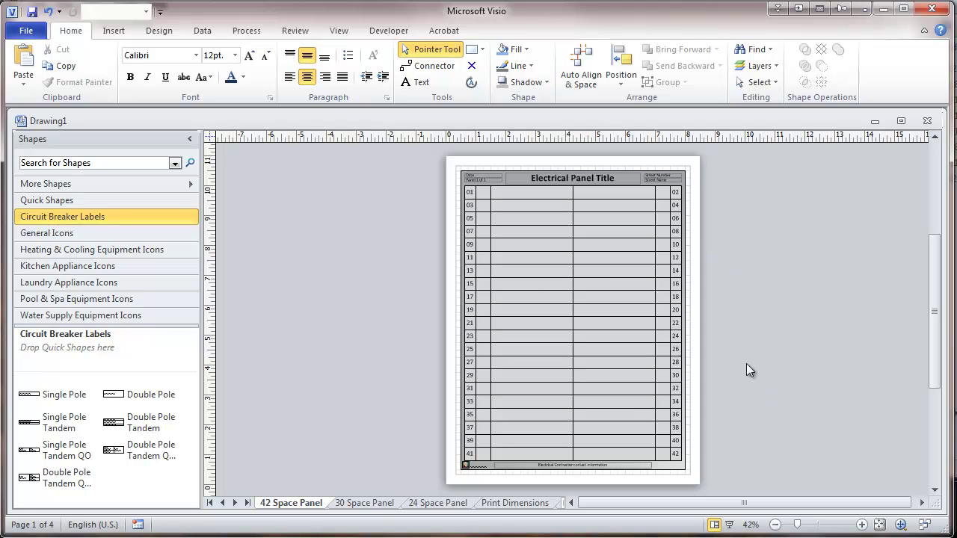
# Replace the Date placeholder in the 42 Space Panel header with 12/12/2012.
pyautogui.click(862, 524)
pyautogui.click(862, 524)
pyautogui.click(862, 524)
pyautogui.click(862, 524)
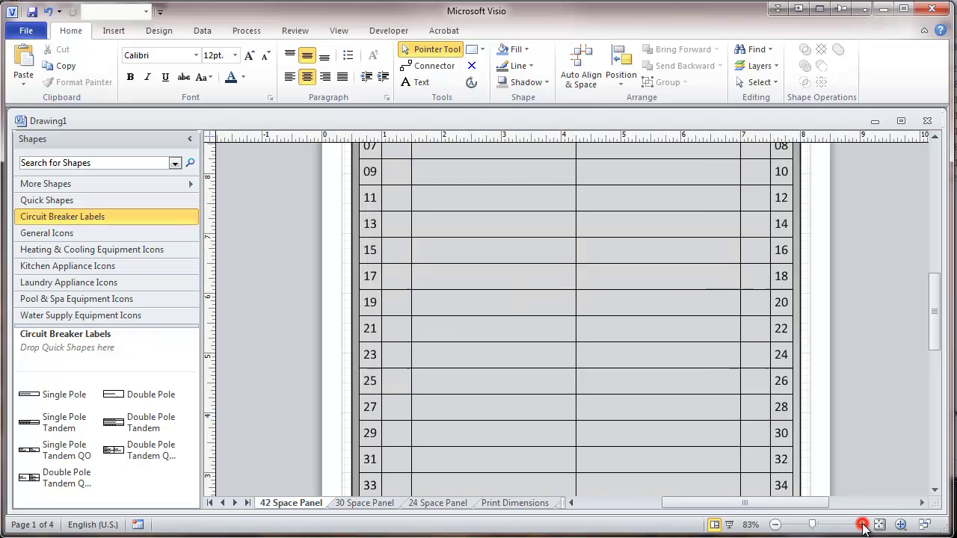
pyautogui.click(862, 524)
pyautogui.moveTo(933, 320); pyautogui.dragTo(919, 269)
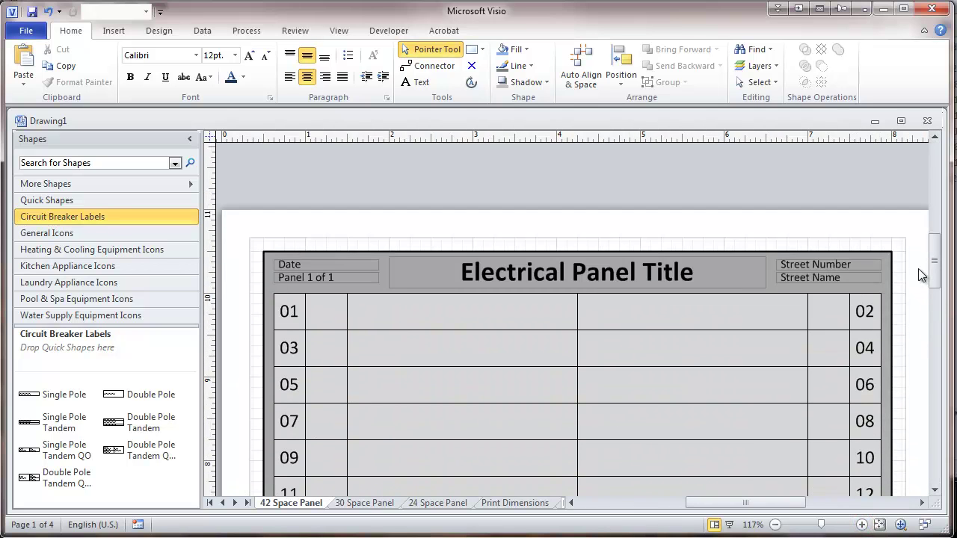
pyautogui.click(319, 262)
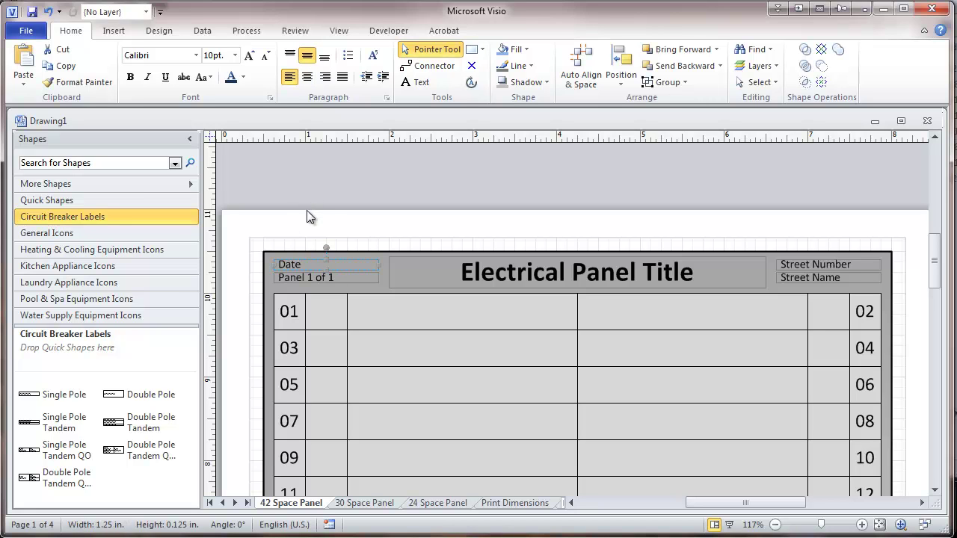
pyautogui.write('1')
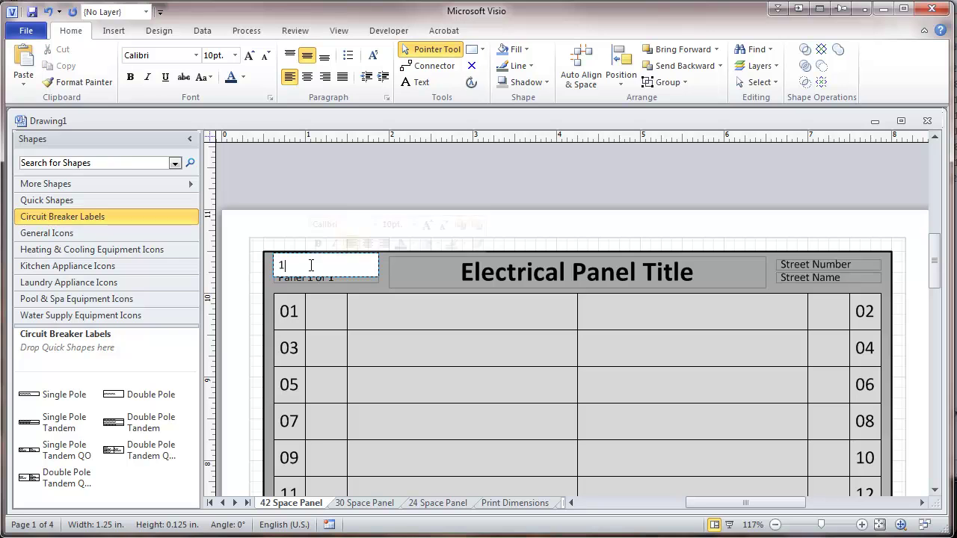
pyautogui.write('2/12')
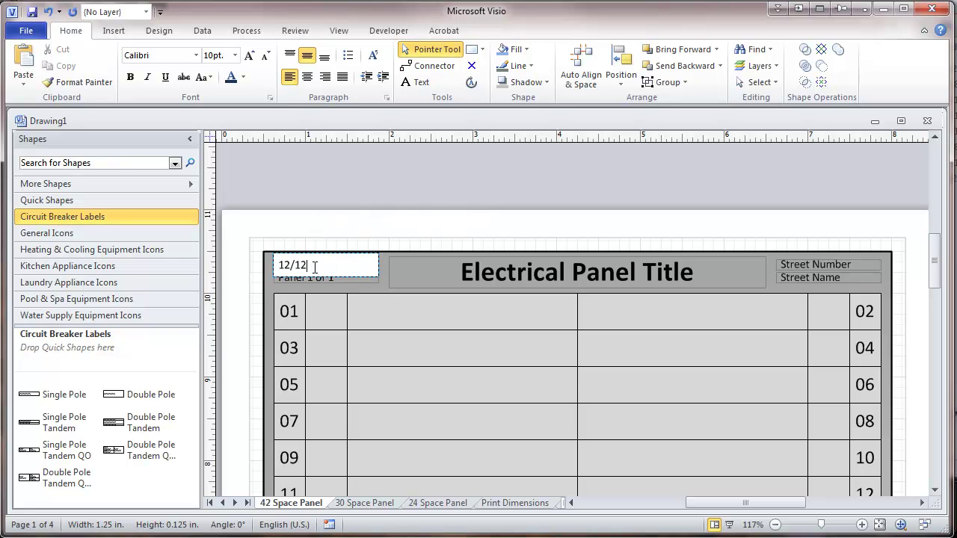
pyautogui.write('/2012')
pyautogui.click(344, 231)
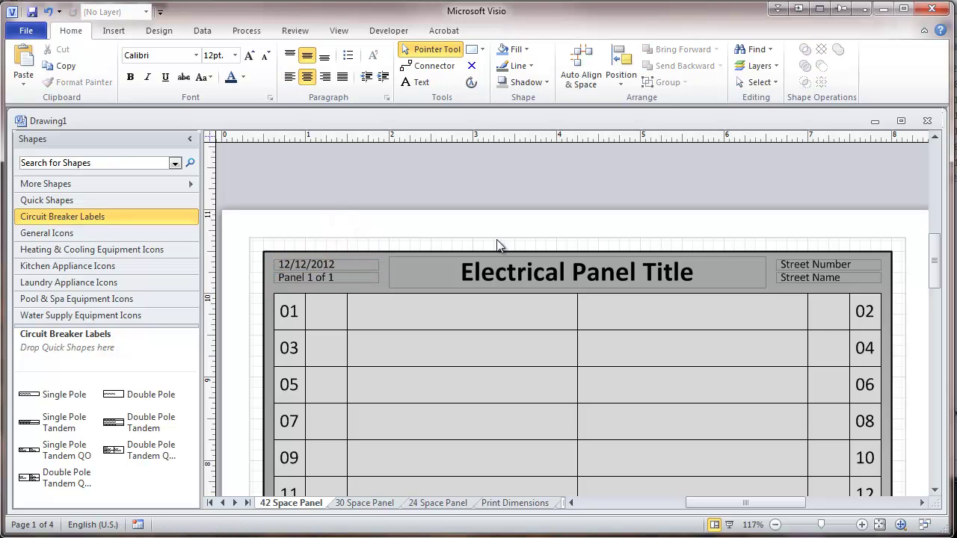
# Fill in the Street Number and Street Name fields of the panel header with the property's address.
pyautogui.click(801, 265)
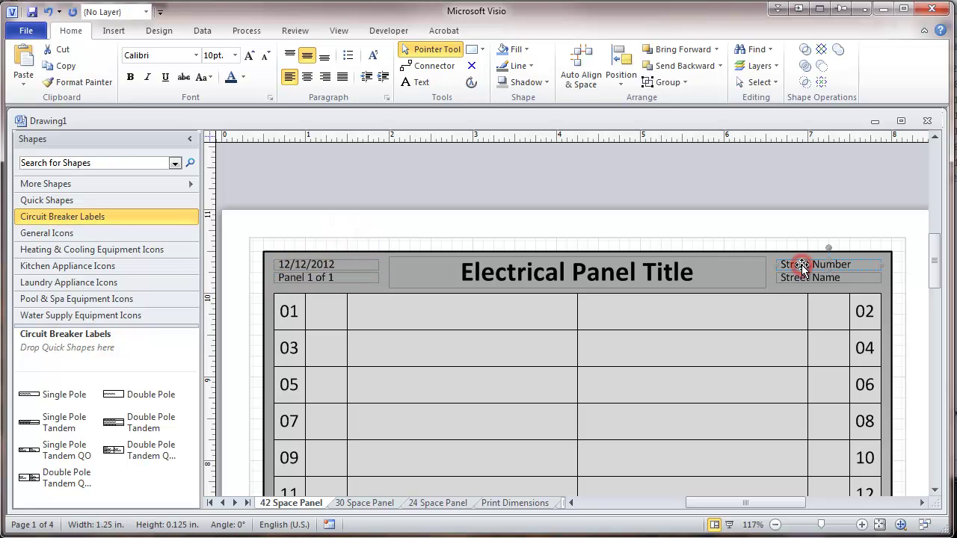
pyautogui.doubleClick(802, 265)
pyautogui.write('1234')
pyautogui.click(764, 236)
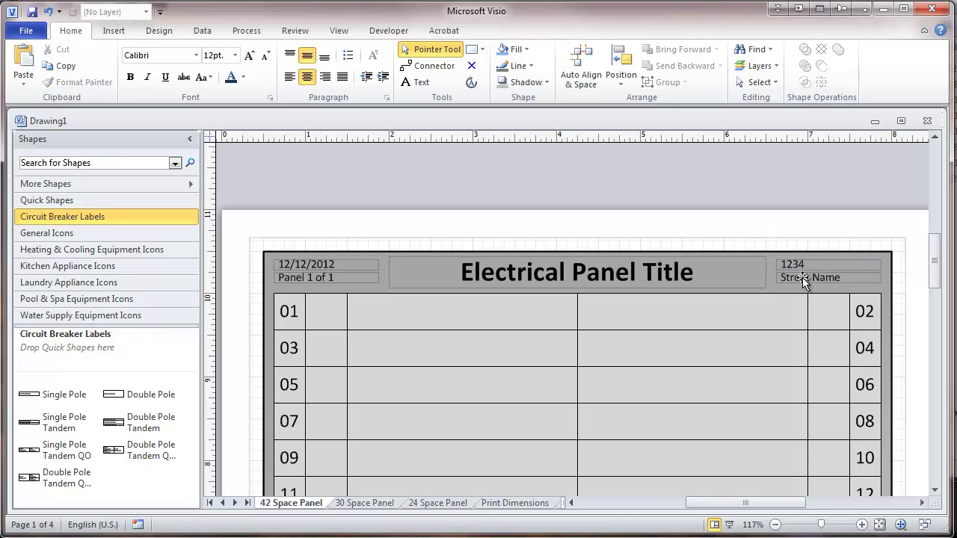
pyautogui.click(800, 278)
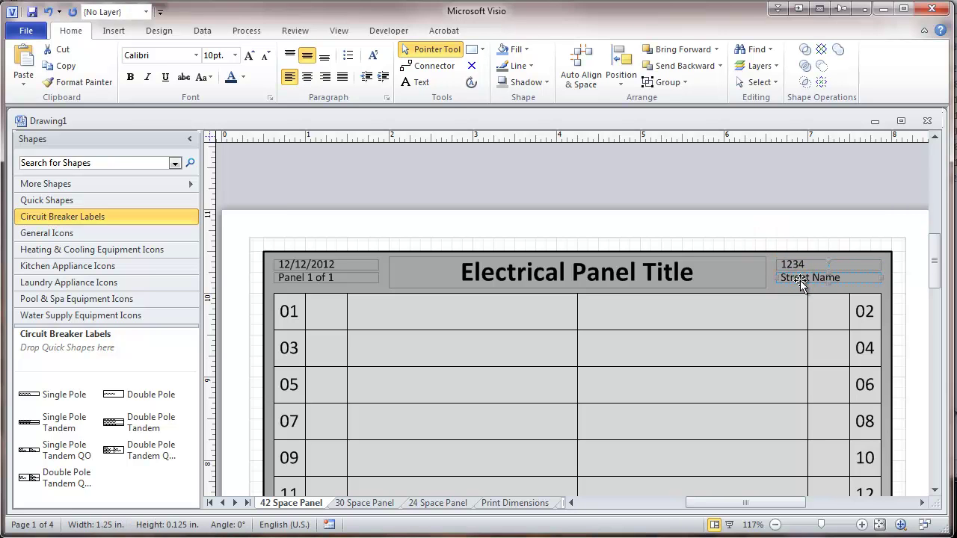
pyautogui.doubleClick(801, 282)
pyautogui.write('Anyw')
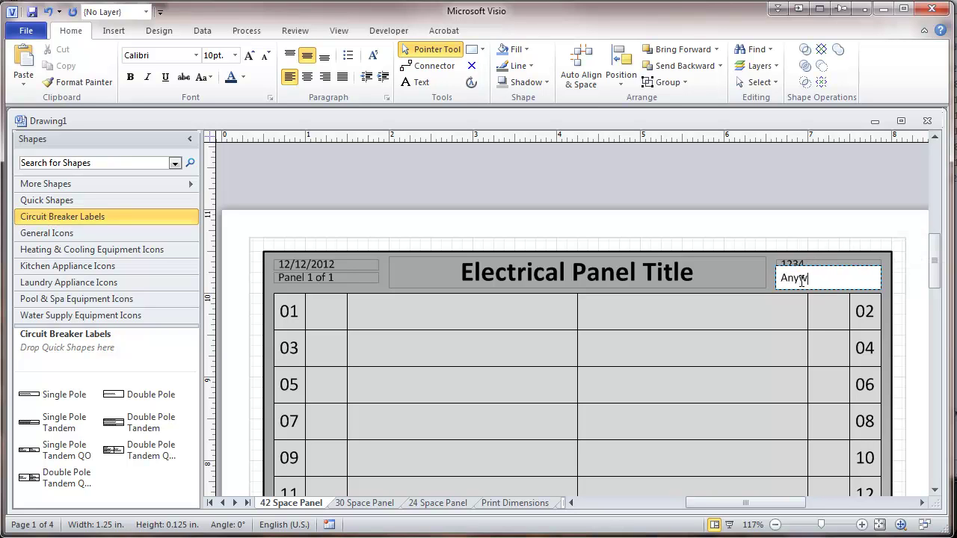
pyautogui.write('here Lane')
pyautogui.click(787, 221)
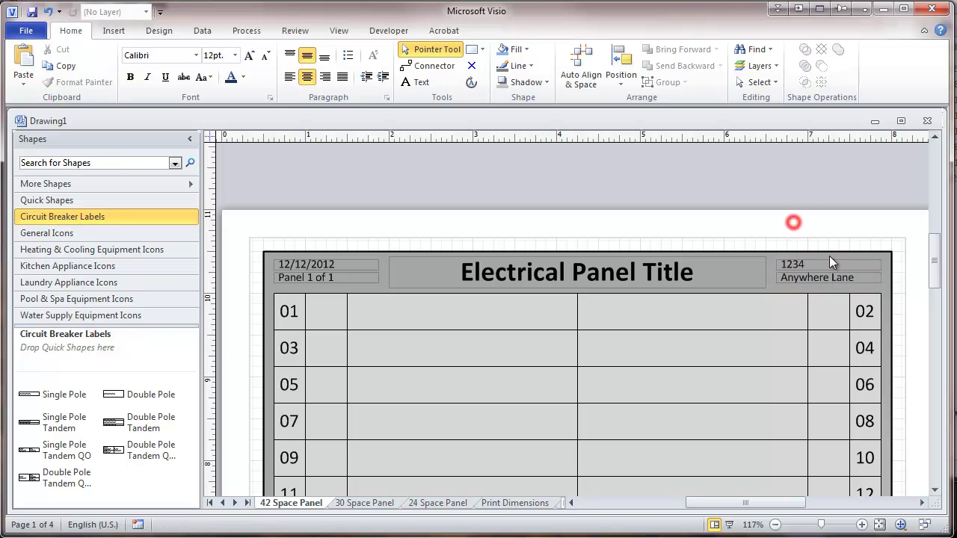
# Change the Electrical Panel Title heading to "Main Panel".
pyautogui.click(560, 278)
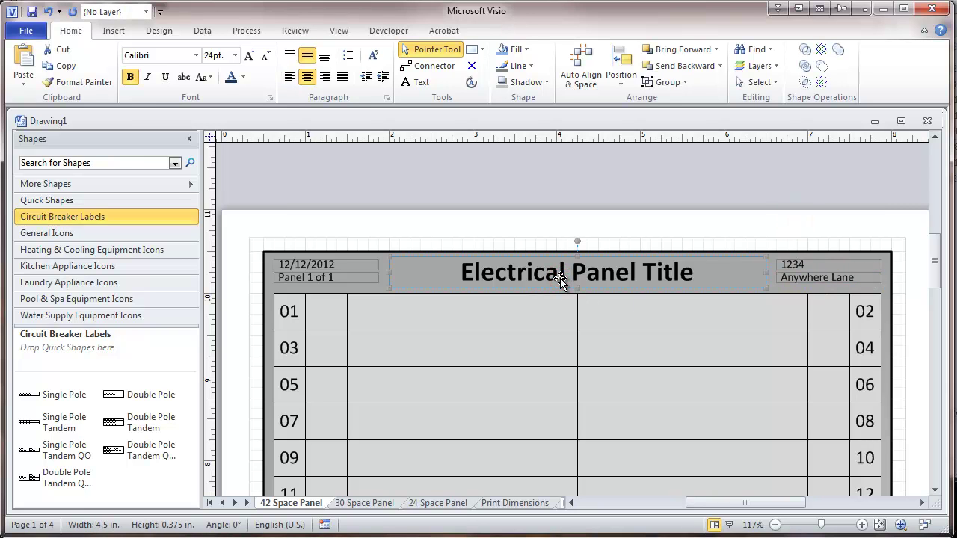
pyautogui.write('Main P')
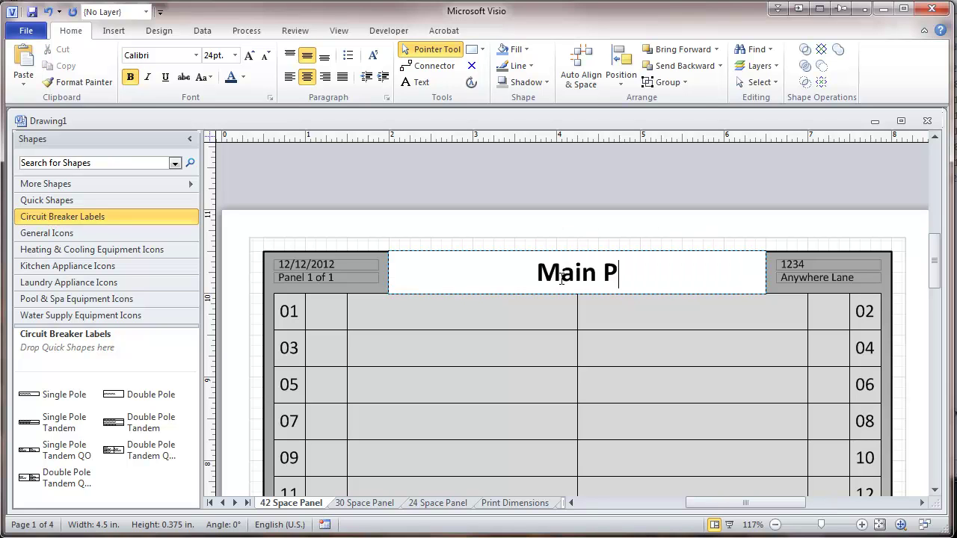
pyautogui.write('anel')
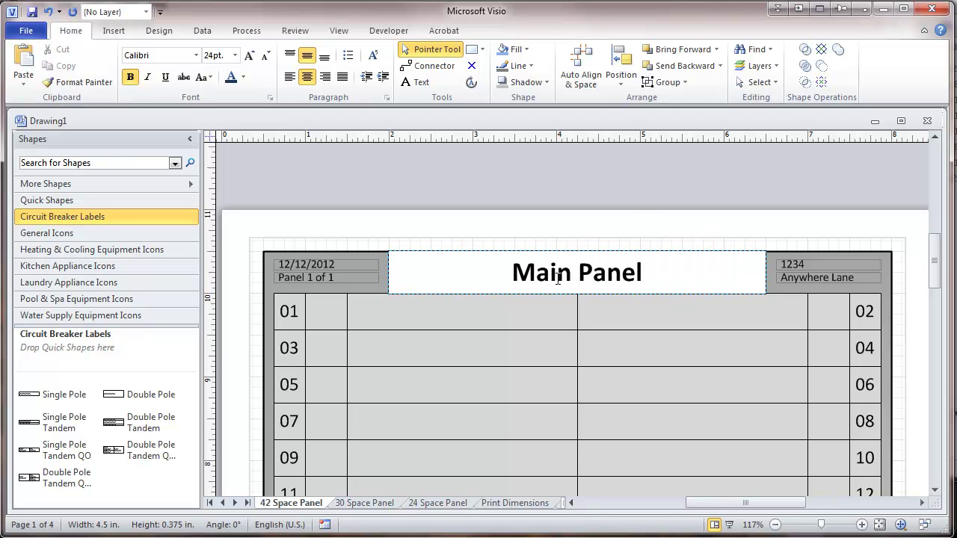
pyautogui.click(640, 220)
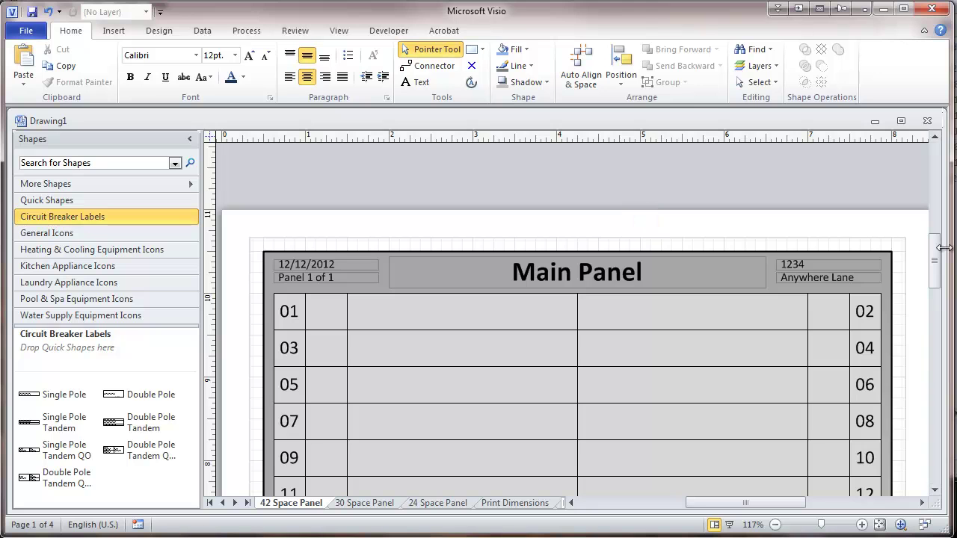
pyautogui.moveTo(938, 250); pyautogui.dragTo(950, 343)
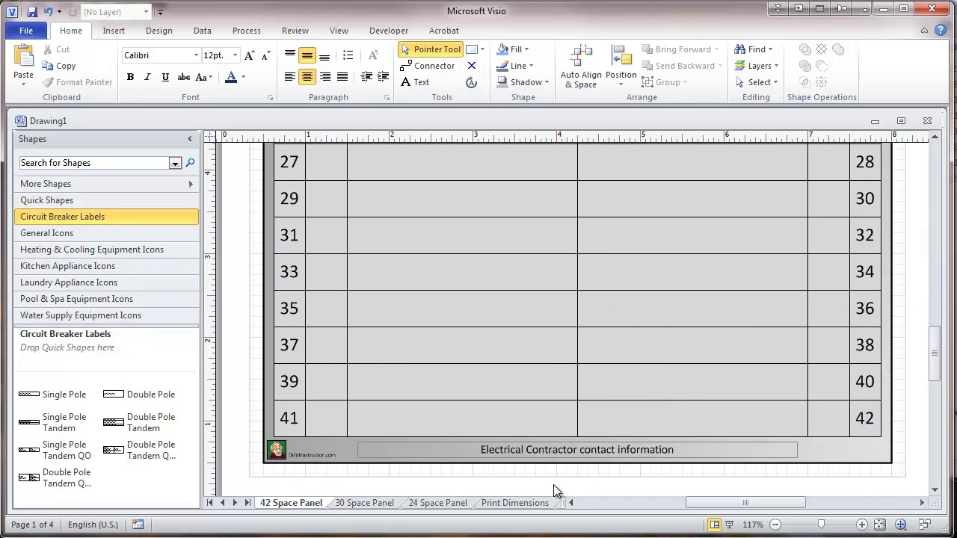
pyautogui.click(548, 447)
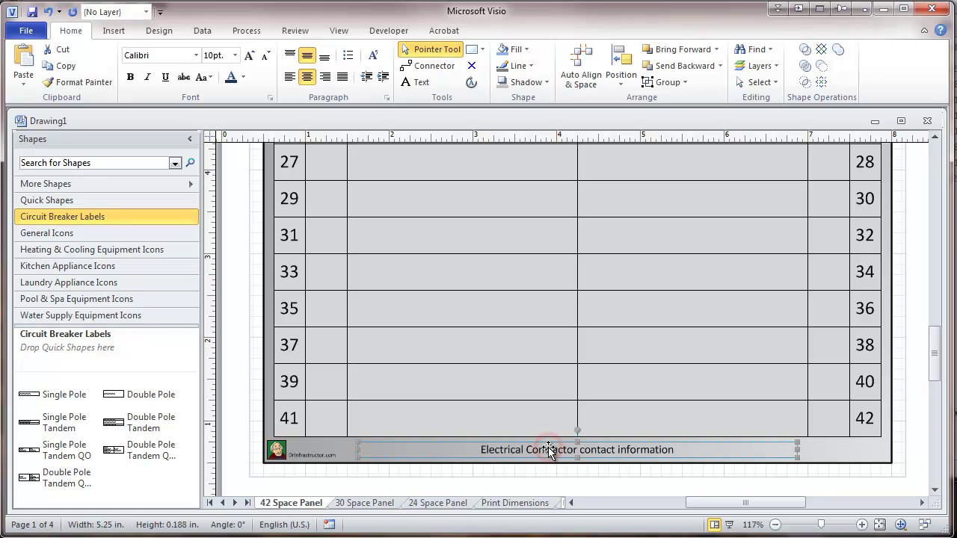
pyautogui.write("Joe's ")
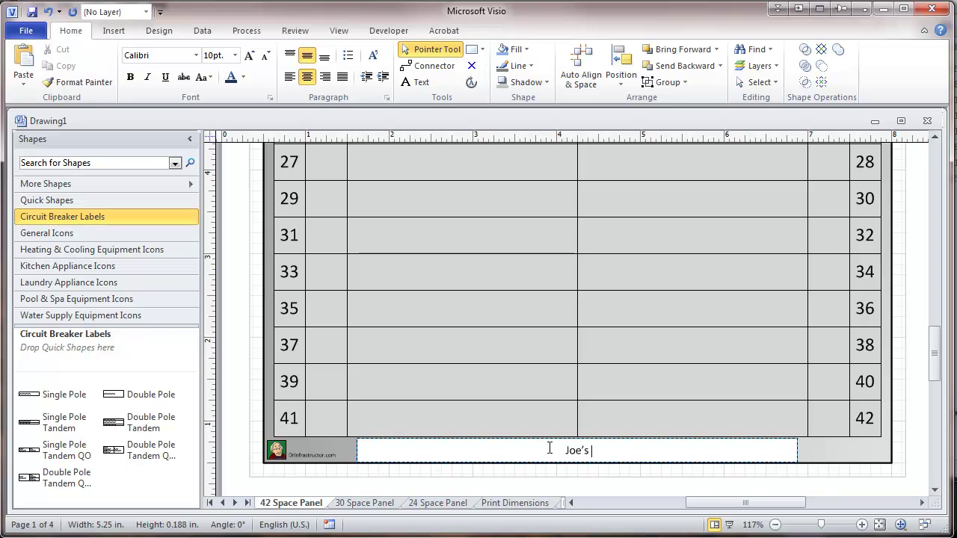
pyautogui.write('Electric')
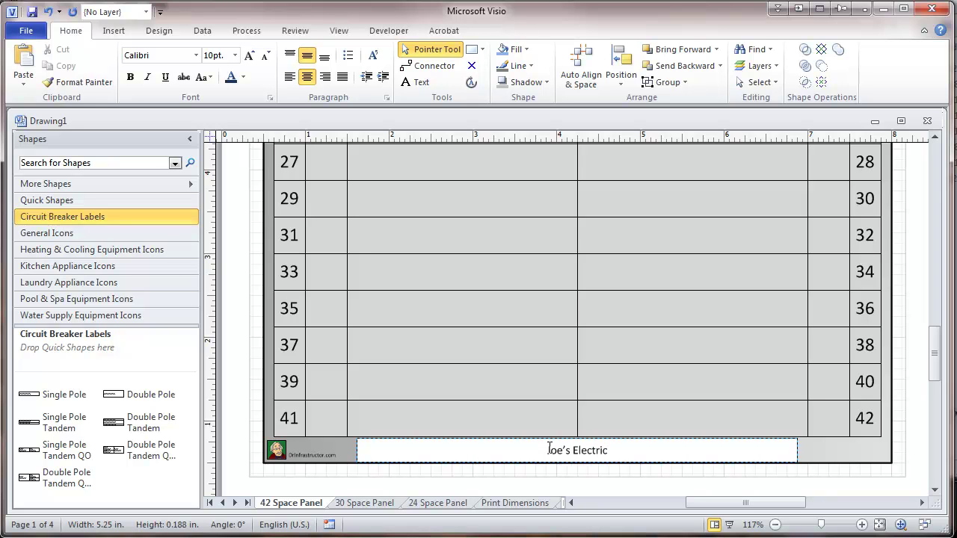
pyautogui.write(' - www.j')
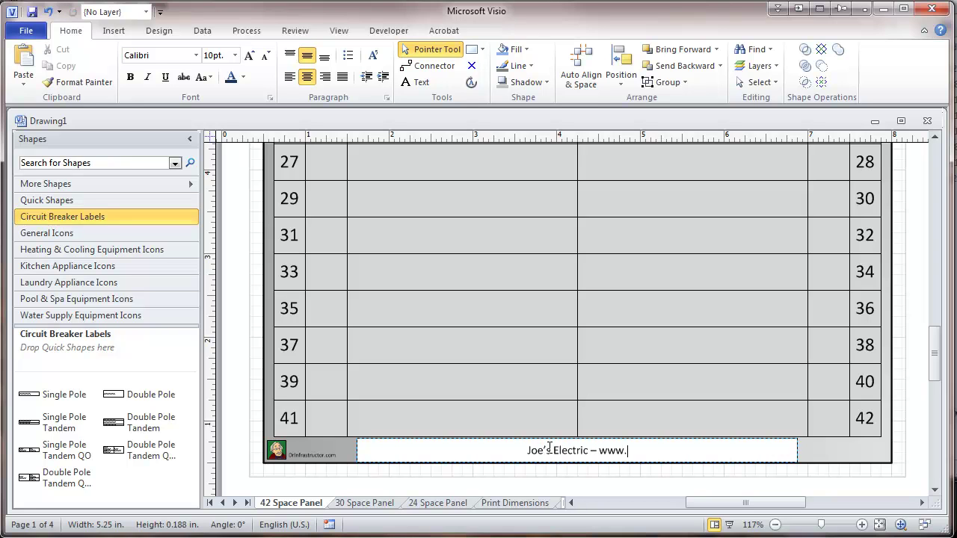
pyautogui.write('oe.com')
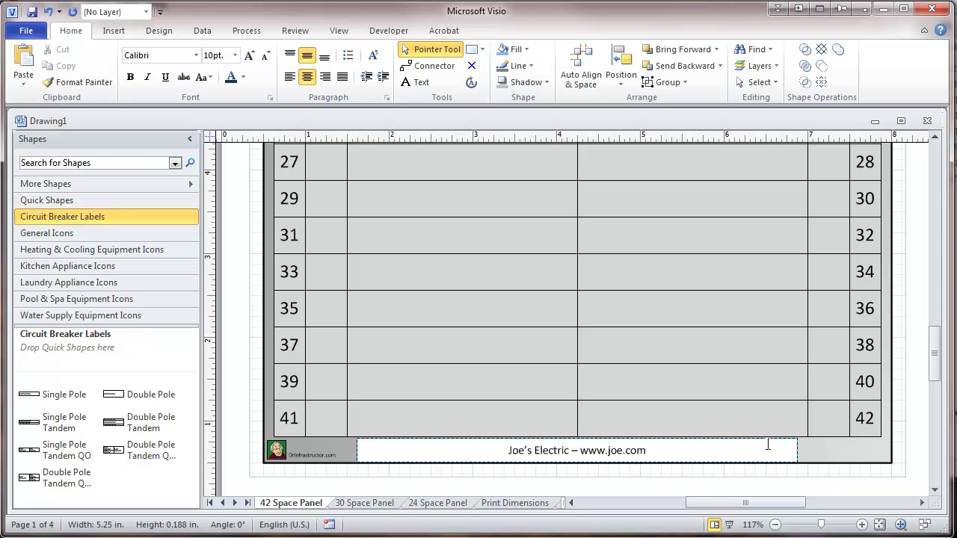
pyautogui.click(833, 448)
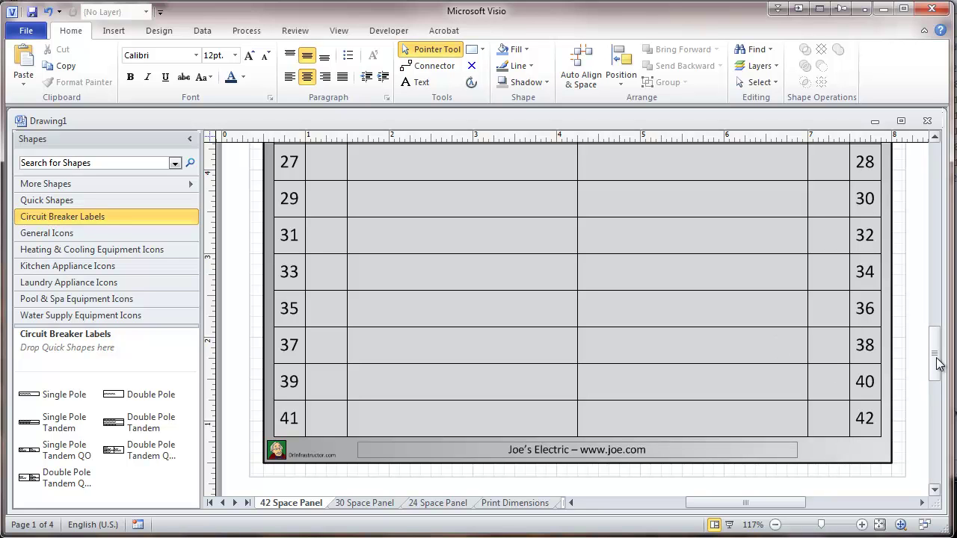
# Place Double Pole circuit breaker labels over spaces 02/04, 06/08 and 01/03, and Single Pole labels on spaces 05 and 07.
pyautogui.moveTo(939, 364); pyautogui.dragTo(944, 279)
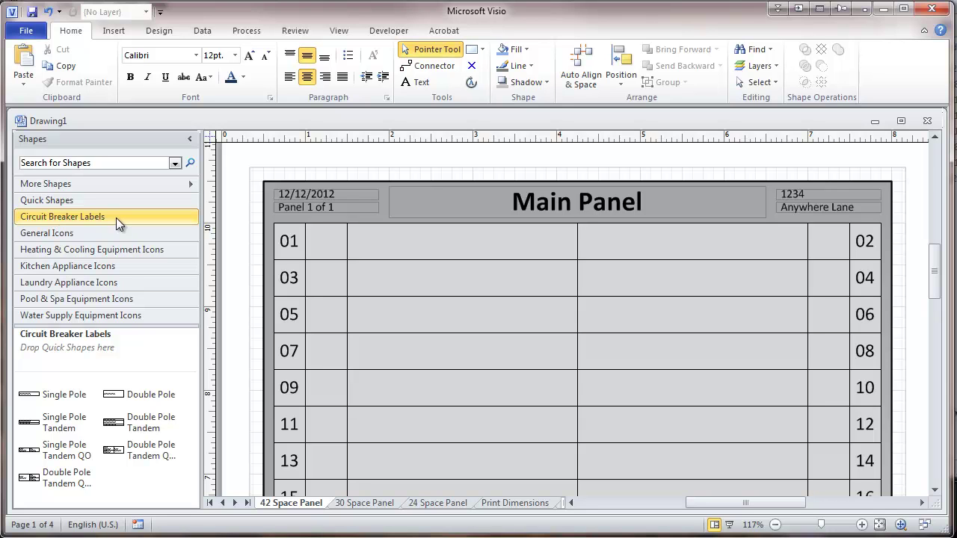
pyautogui.click(86, 215)
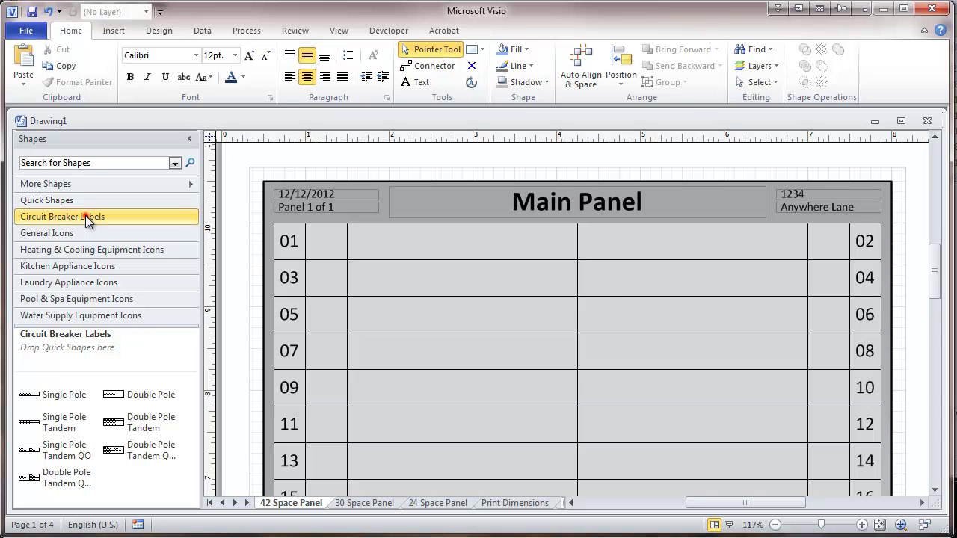
pyautogui.click(114, 397)
pyautogui.moveTo(114, 398); pyautogui.dragTo(698, 270)
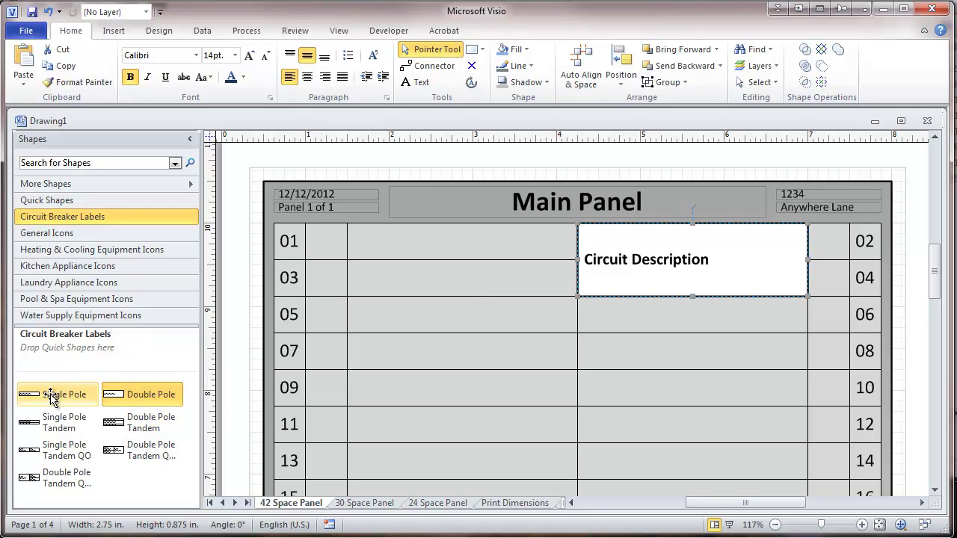
pyautogui.moveTo(160, 390); pyautogui.dragTo(695, 339)
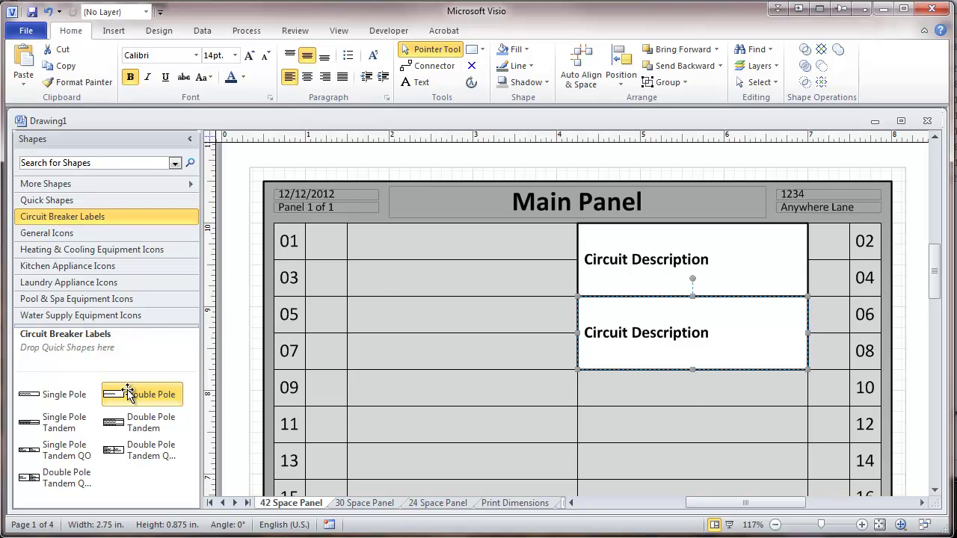
pyautogui.moveTo(141, 401); pyautogui.dragTo(460, 268)
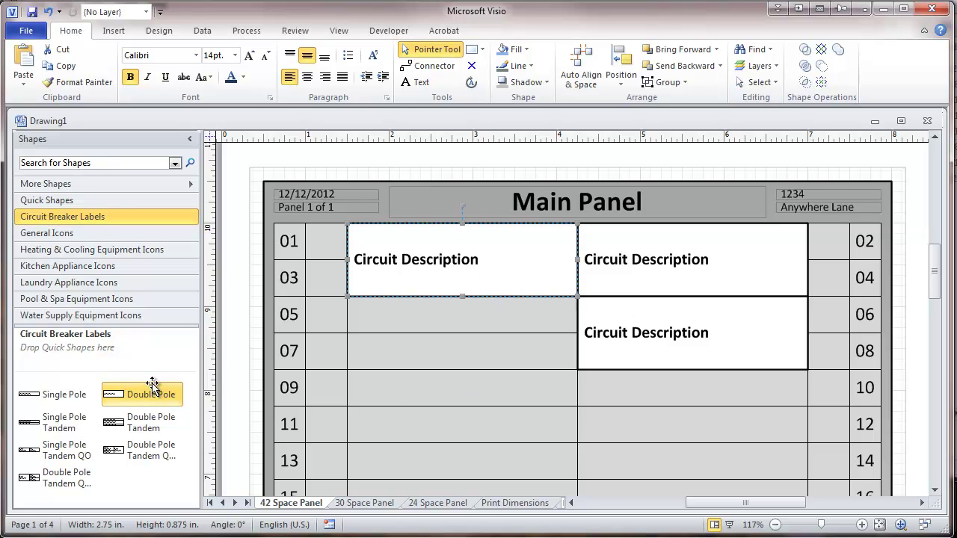
pyautogui.moveTo(56, 394); pyautogui.dragTo(462, 318)
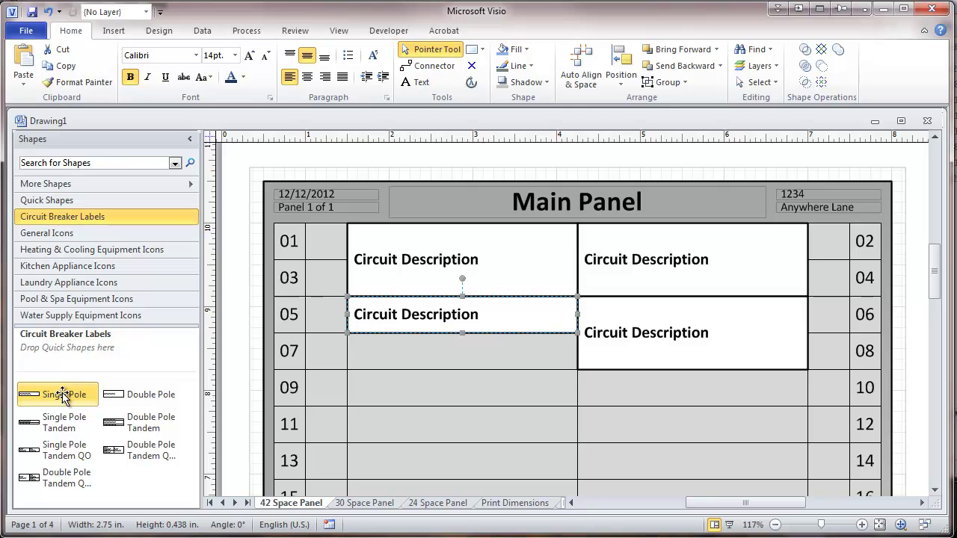
pyautogui.moveTo(56, 392); pyautogui.dragTo(469, 357)
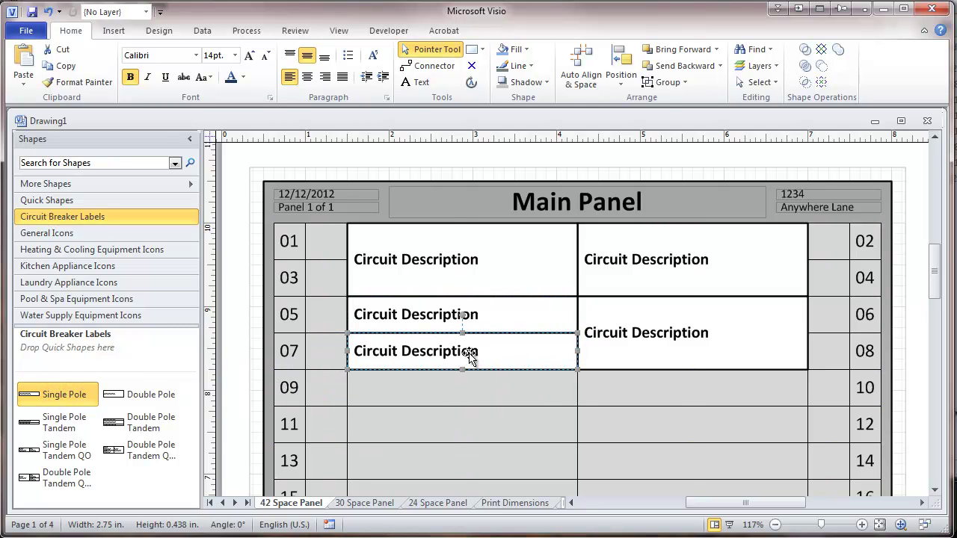
# Select the double pole circuit label covering spaces 01 and 03.
pyautogui.click(431, 259)
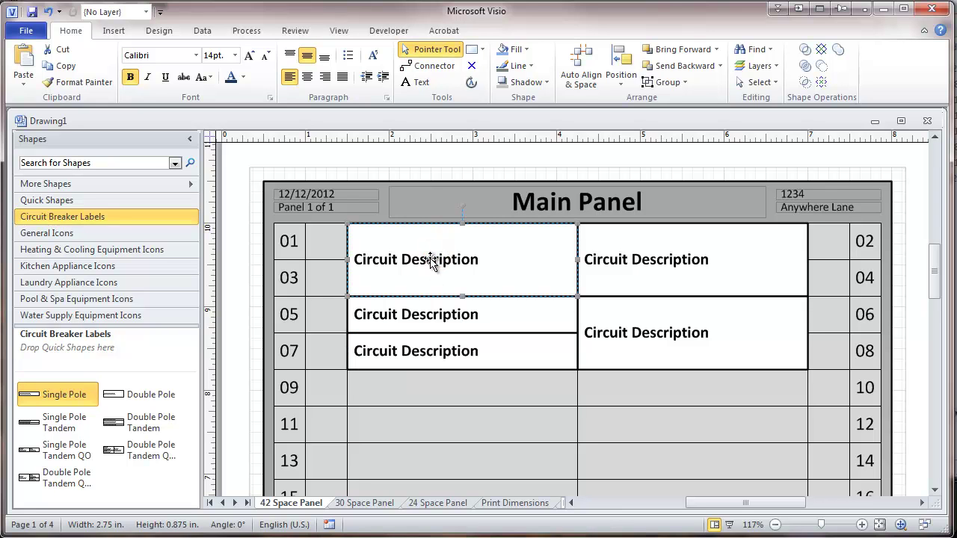